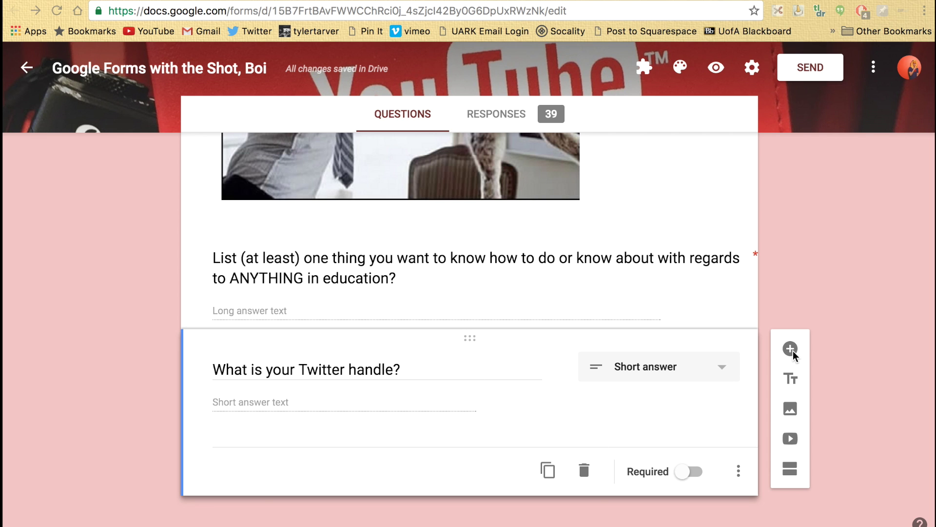
- Search YouTube for 'slope intercept formula' from the form's Add video dialog
{"action": "scroll", "coordinate": [615, 362], "scroll_direction": "up", "scroll_amount": 4}
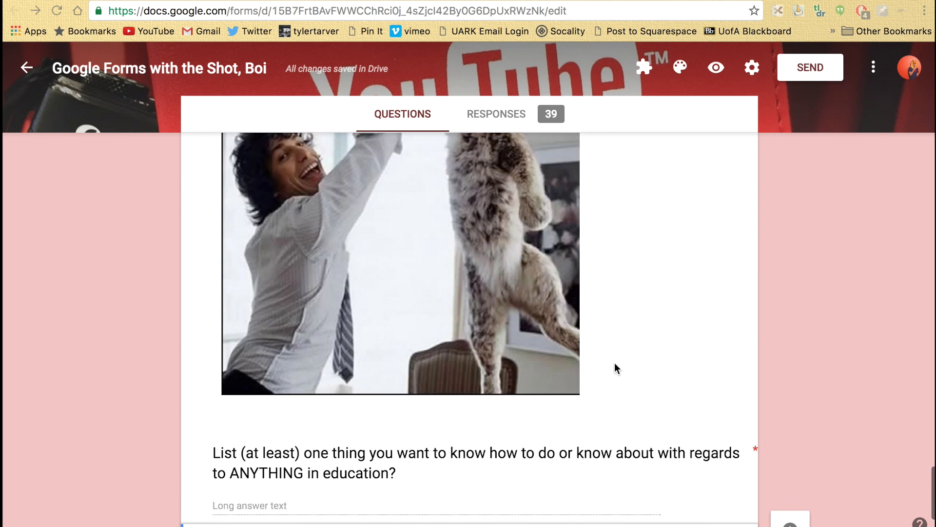
{"action": "scroll", "coordinate": [614, 362], "scroll_direction": "down", "scroll_amount": 4}
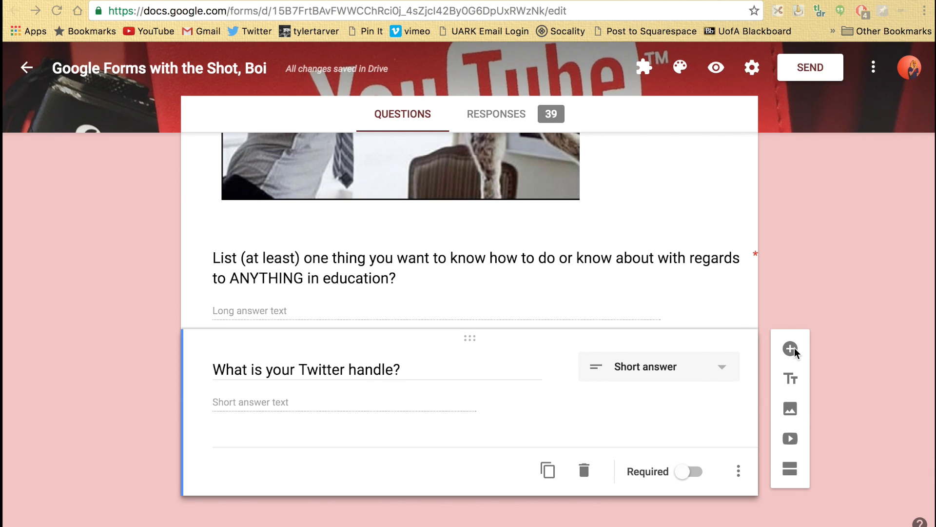
{"action": "left_click", "coordinate": [788, 441]}
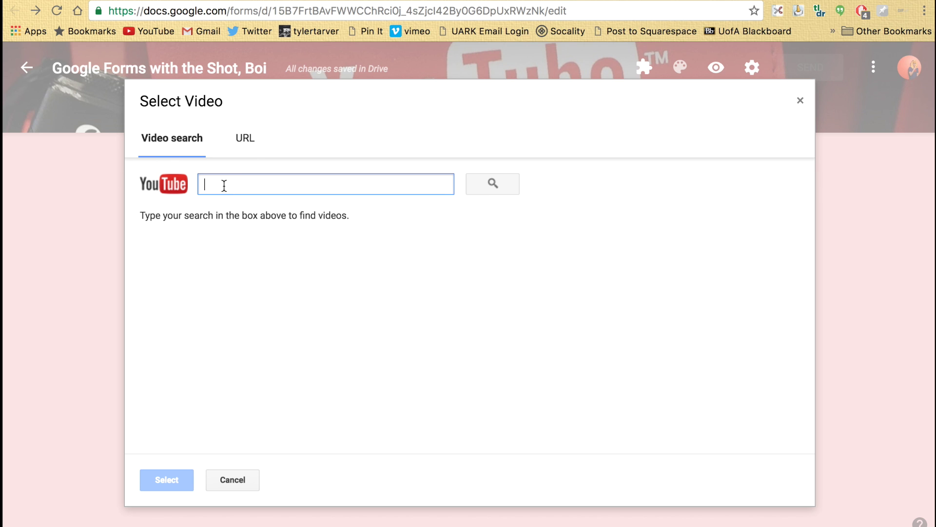
{"action": "type", "text": "slope "}
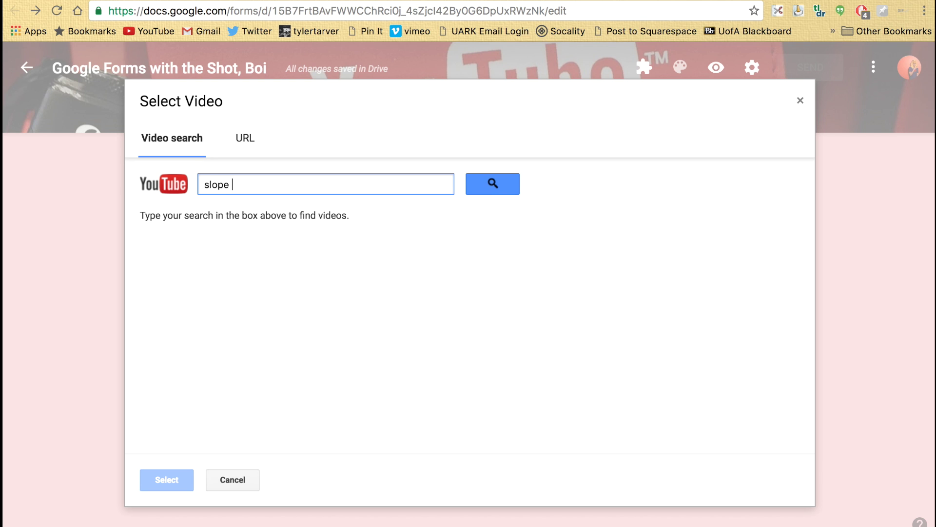
{"action": "type", "text": "intercep"}
{"action": "type", "text": "forumu"}
{"action": "key", "text": "BackSpace"}
{"action": "key", "text": "BackSpace"}
{"action": "type", "text": "mu"}
{"action": "type", "text": "la"}
{"action": "key", "text": "Return"}
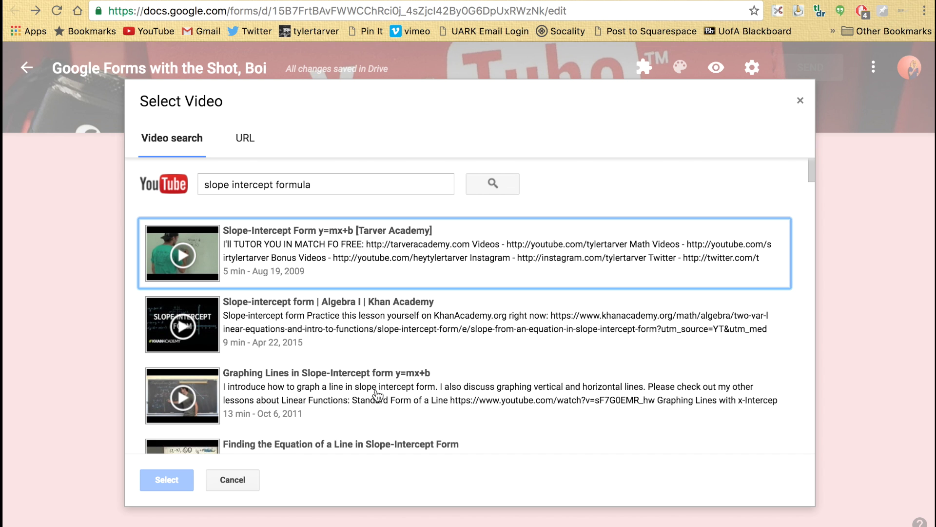
- Preview several slope-intercept results, including playing the MathHelp.com video
{"action": "left_click", "coordinate": [347, 325]}
{"action": "left_click", "coordinate": [339, 252]}
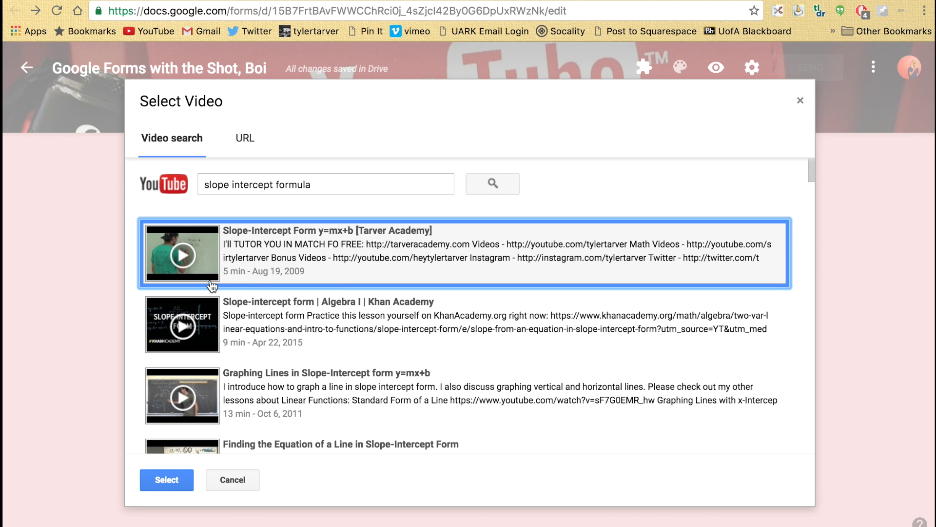
{"action": "left_click", "coordinate": [363, 388]}
{"action": "scroll", "coordinate": [363, 388], "scroll_direction": "down", "scroll_amount": 3}
{"action": "left_click", "coordinate": [362, 388]}
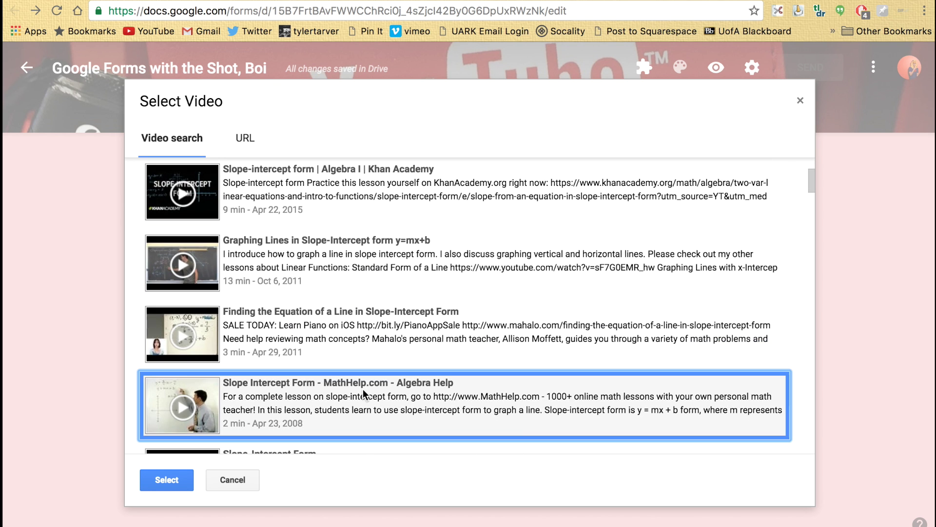
{"action": "left_click", "coordinate": [183, 408]}
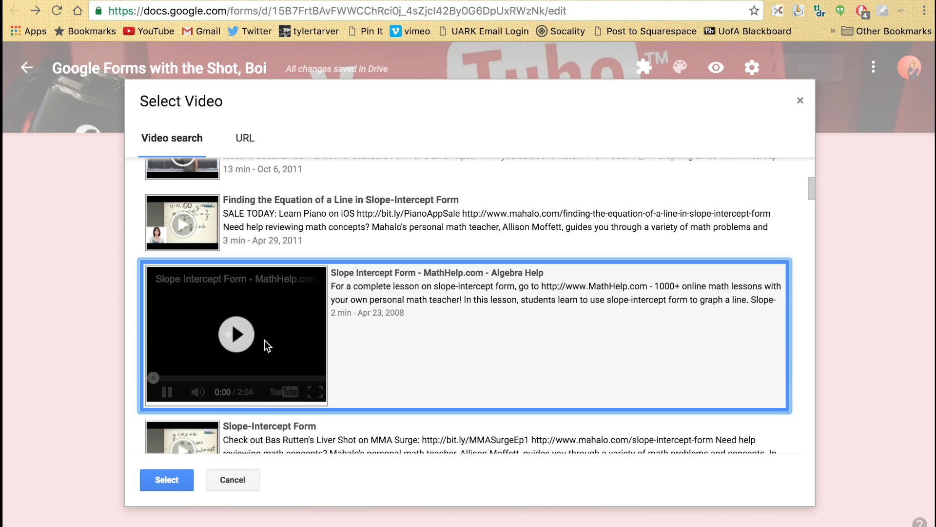
{"action": "left_click", "coordinate": [239, 328]}
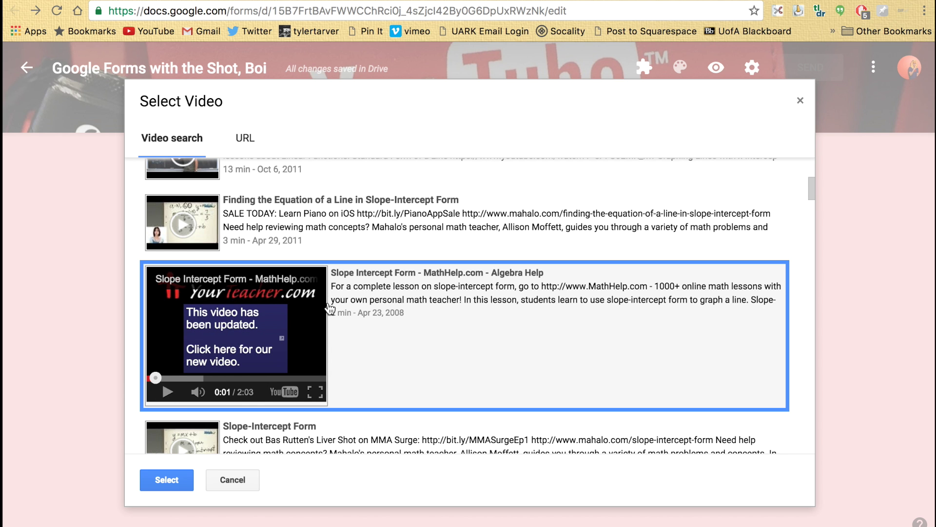
{"action": "scroll", "coordinate": [330, 309], "scroll_direction": "up", "scroll_amount": 5}
- Choose the Tarver Academy 'Slope-Intercept Form y=mx+b' video and insert it into the form
{"action": "left_click", "coordinate": [281, 310]}
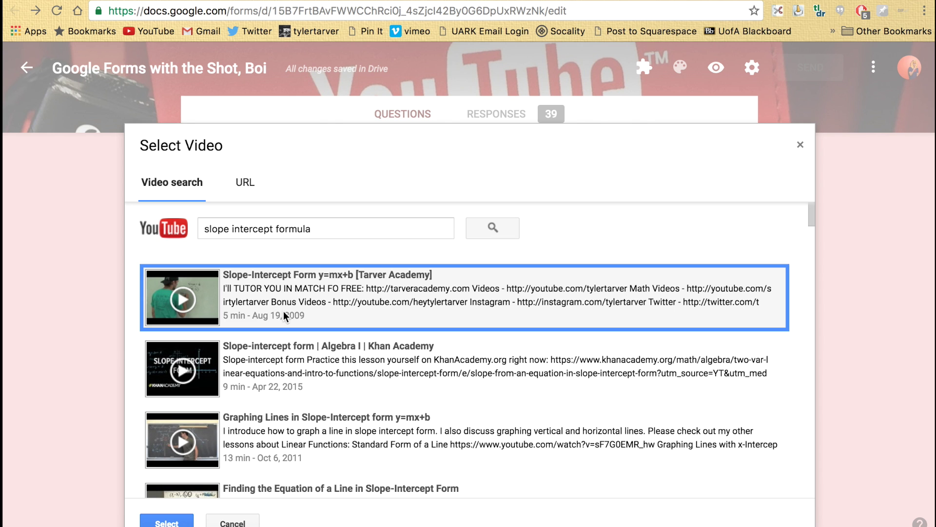
{"action": "left_click", "coordinate": [187, 300]}
{"action": "left_click", "coordinate": [190, 296]}
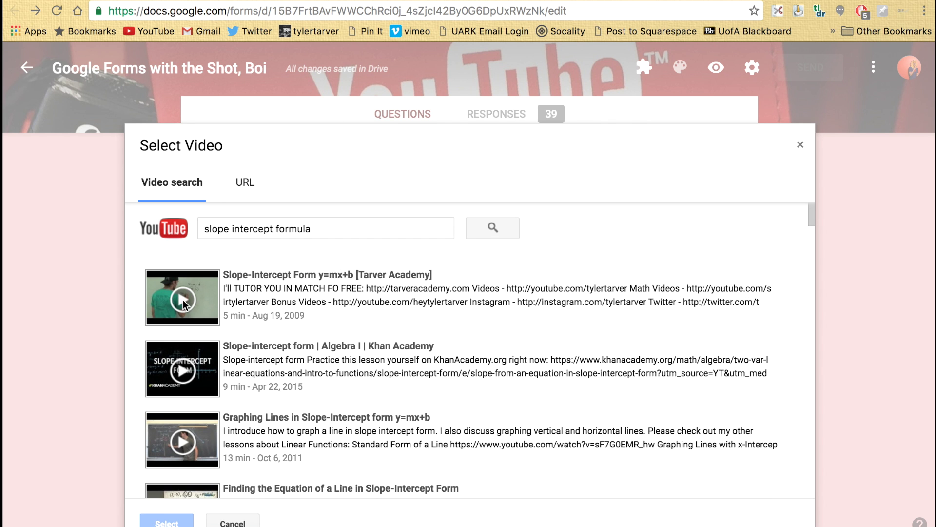
{"action": "left_click", "coordinate": [182, 301]}
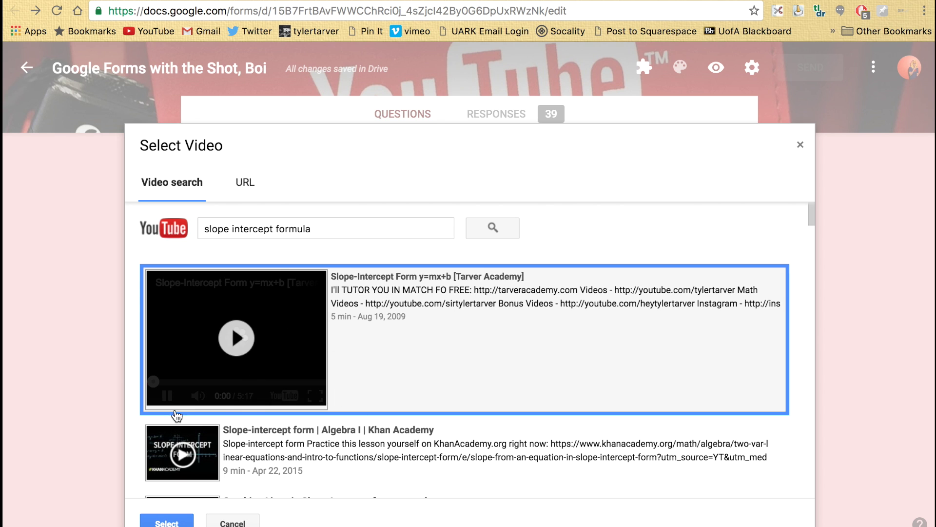
{"action": "left_click", "coordinate": [167, 522]}
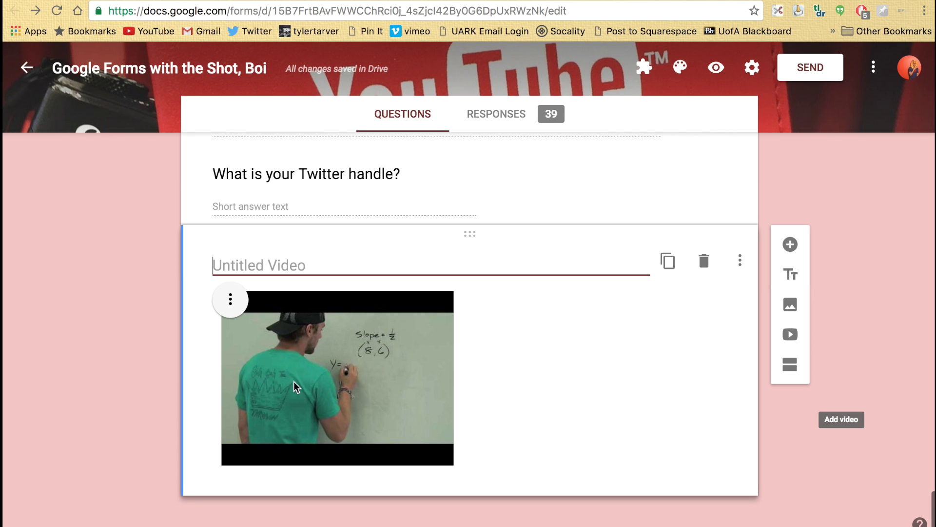
- Open the embedded video's options to change it, then focus the YouTube search box
{"action": "left_click", "coordinate": [229, 319]}
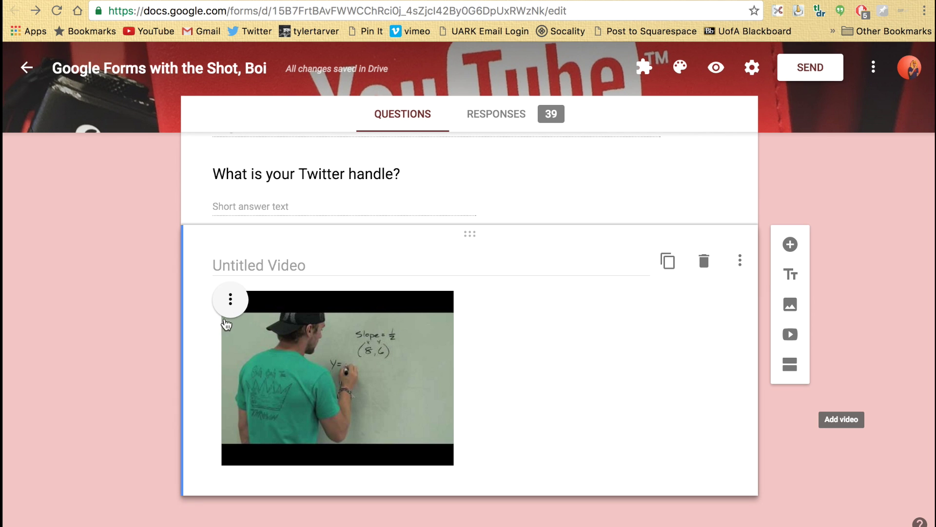
{"action": "left_click", "coordinate": [232, 295]}
{"action": "left_click", "coordinate": [198, 308]}
{"action": "left_click", "coordinate": [236, 305]}
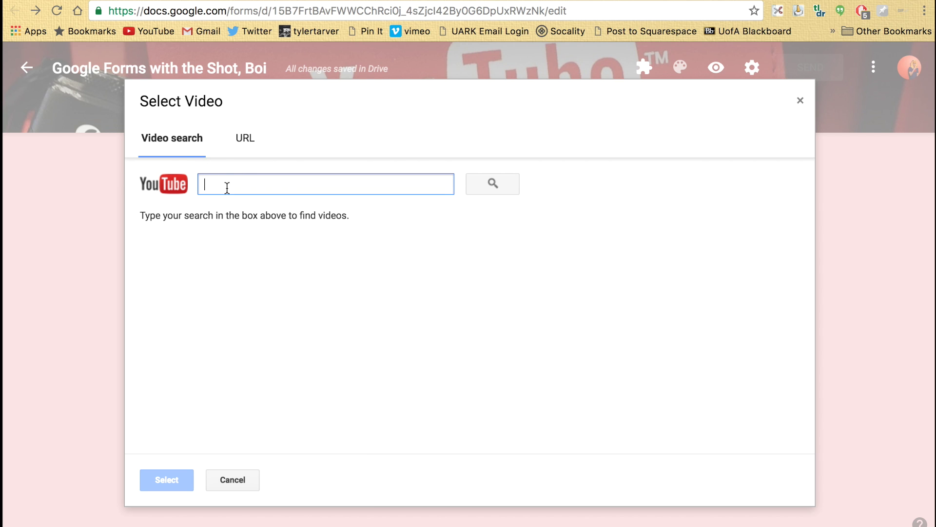
{"action": "left_click", "coordinate": [167, 141]}
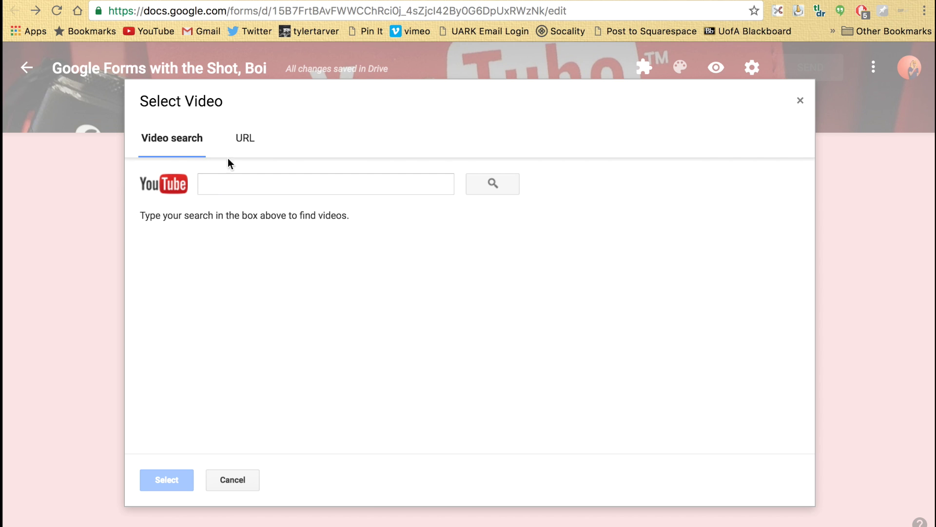
{"action": "left_click", "coordinate": [230, 188]}
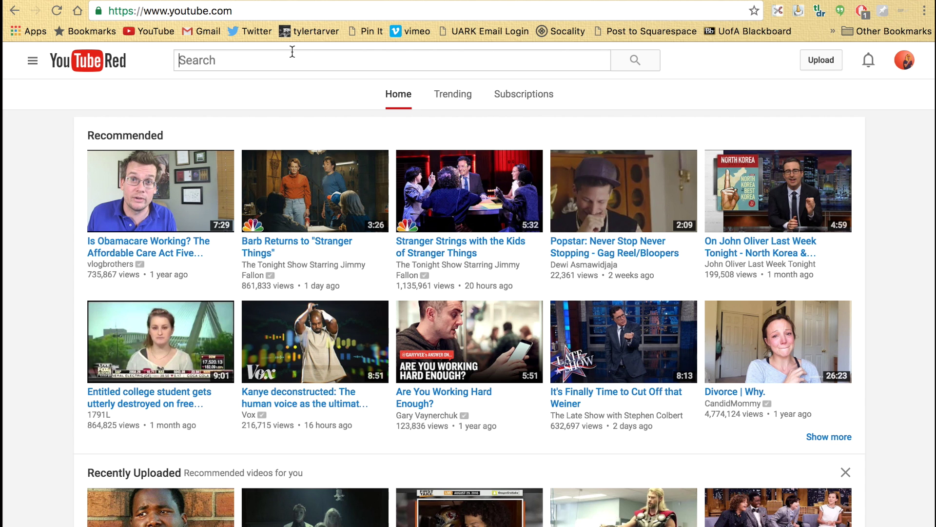
- Search YouTube for 'multi step equations'
{"action": "type", "text": "multi"}
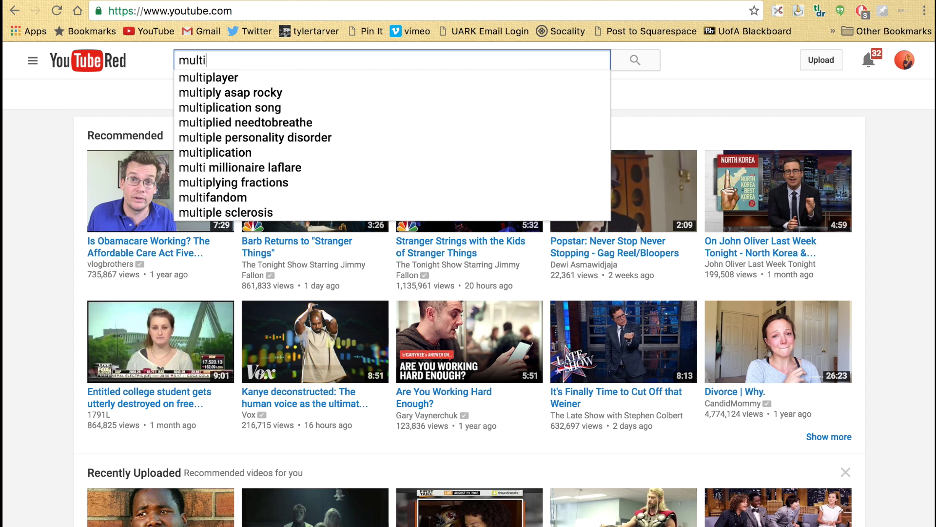
{"action": "type", "text": " step equations"}
{"action": "key", "text": "Return"}
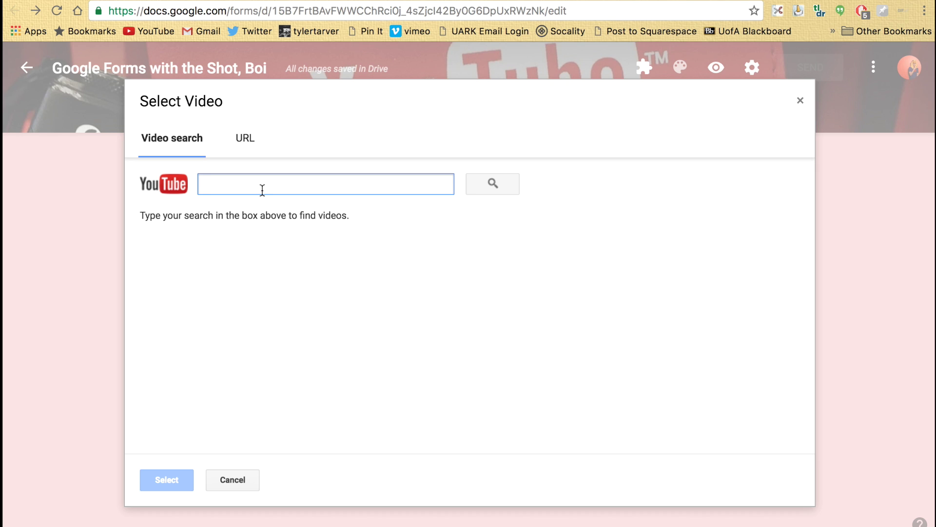
- Add Tarver Academy's multi-step equations video by pasting its YouTube link on the URL tab
{"action": "left_click", "coordinate": [242, 132]}
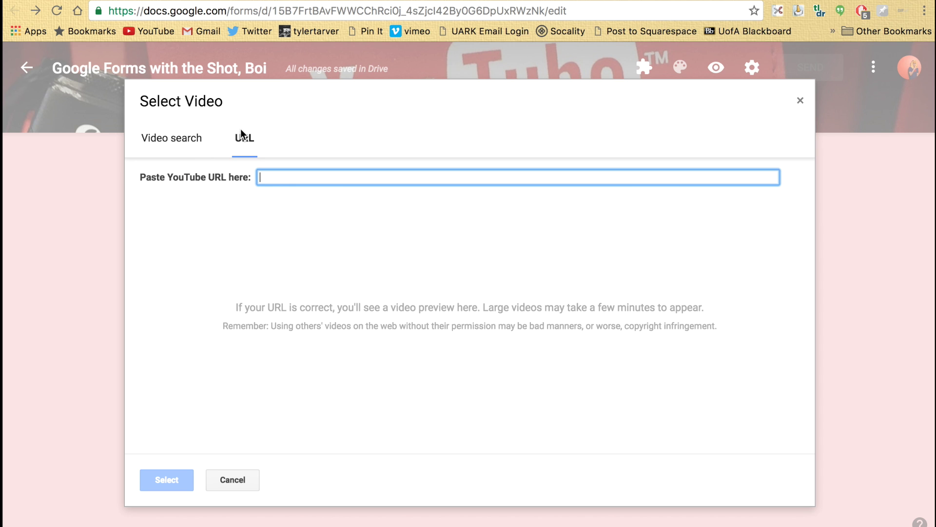
{"action": "type", "text": "https://www.youtube.com/watch?v=9h6LDMNUTnA"}
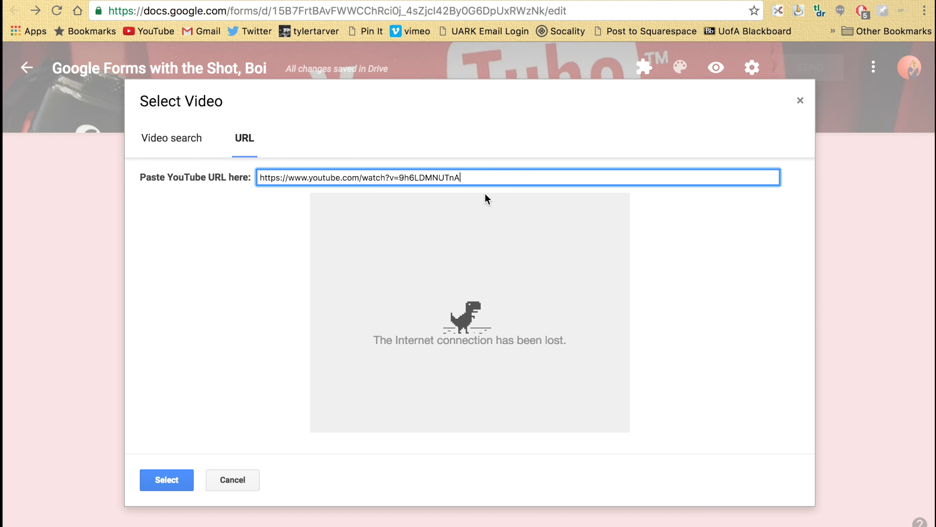
{"action": "triple_click", "coordinate": [485, 174]}
{"action": "key", "text": "ctrl+v"}
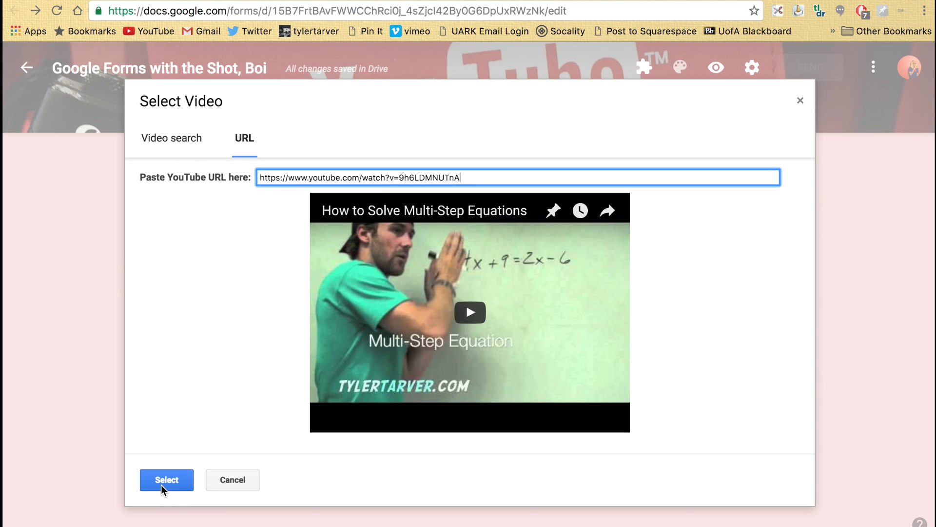
{"action": "left_click", "coordinate": [161, 485]}
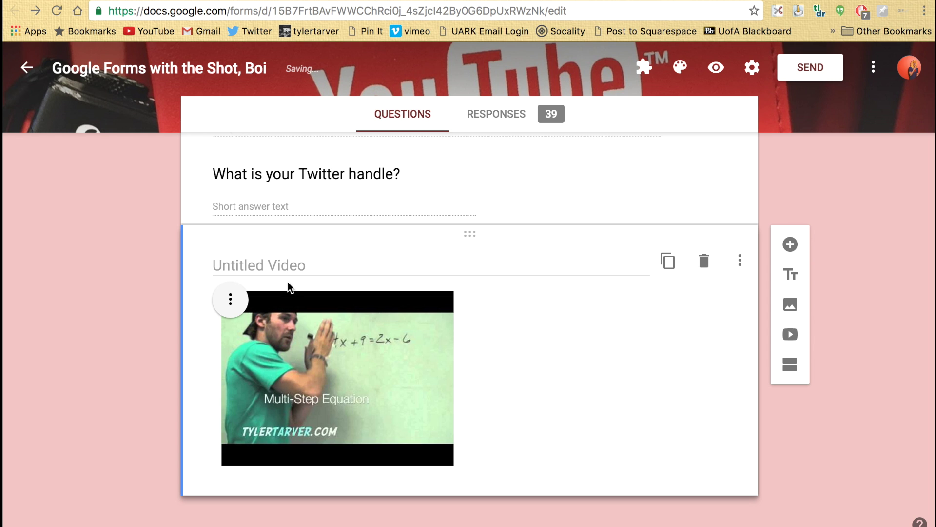
- Title the video item 'Watch this video to ace the next part!'
{"action": "left_click", "coordinate": [289, 261]}
{"action": "type", "text": "S"}
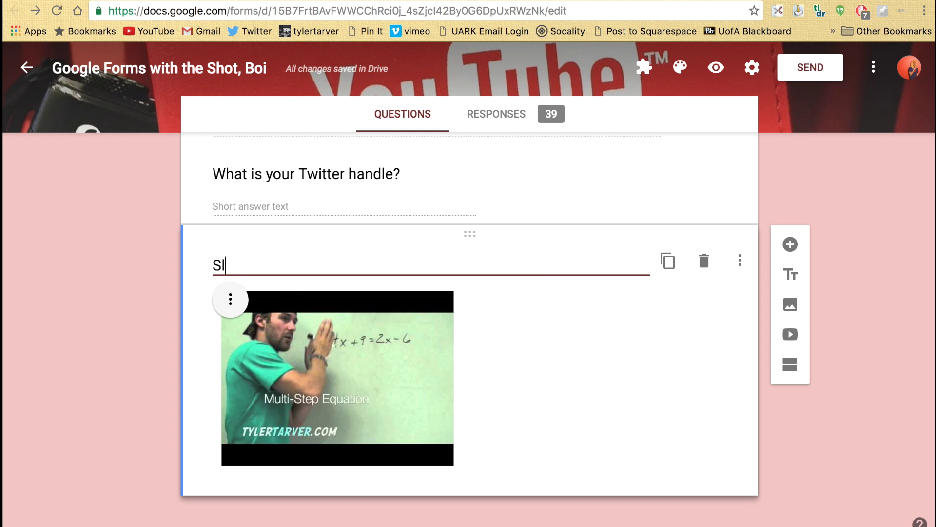
{"action": "key", "text": "BackSpace"}
{"action": "type", "text": "Watch"}
{"action": "type", "text": "this be"}
{"action": "key", "text": "BackSpace"}
{"action": "key", "text": "BackSpace"}
{"action": "type", "text": "viedo"}
{"action": "key", "text": "BackSpace"}
{"action": "key", "text": "BackSpace"}
{"action": "key", "text": "BackSpace"}
{"action": "type", "text": "dep to"}
{"action": "key", "text": "BackSpace"}
{"action": "key", "text": "BackSpace"}
{"action": "key", "text": "BackSpace"}
{"action": "key", "text": "BackSpace"}
{"action": "type", "text": "o ac"}
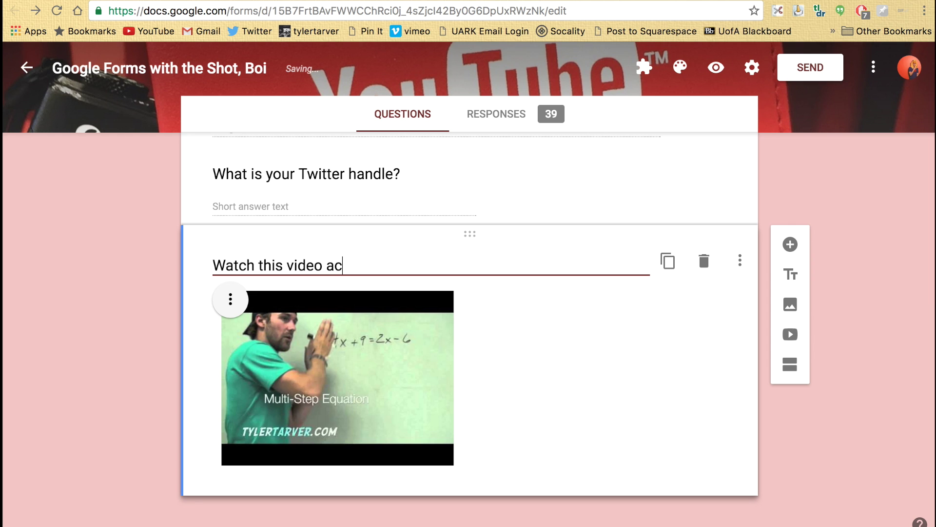
{"action": "key", "text": "BackSpace"}
{"action": "key", "text": "BackSpace"}
{"action": "type", "text": "to ace"}
{"action": "type", "text": " the next pa"}
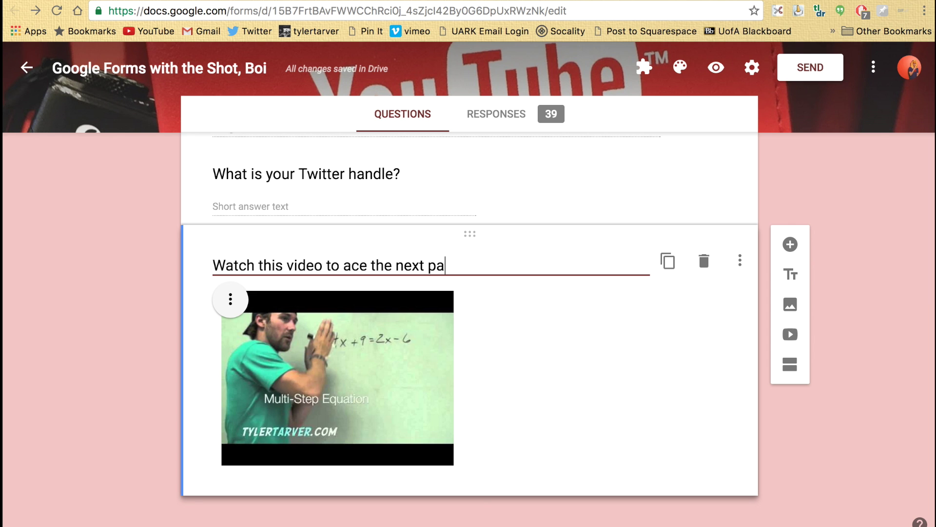
{"action": "type", "text": "rt!"}
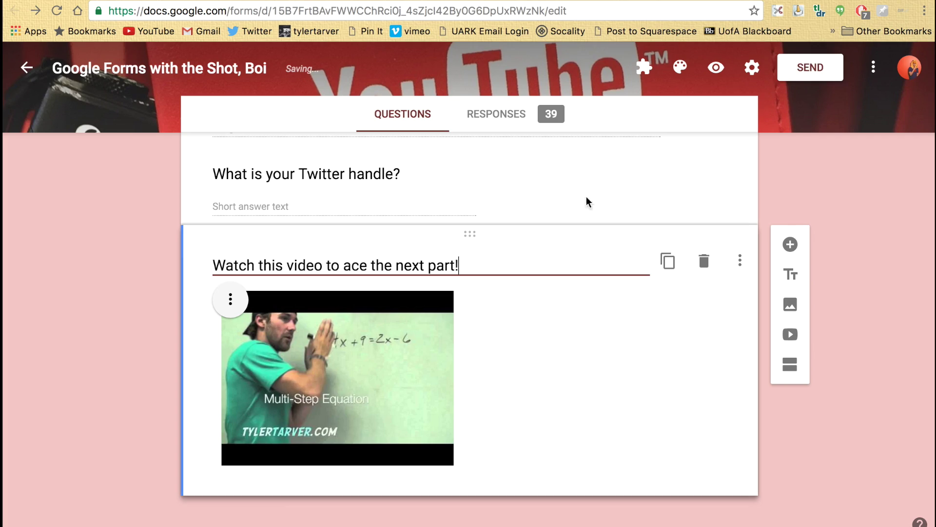